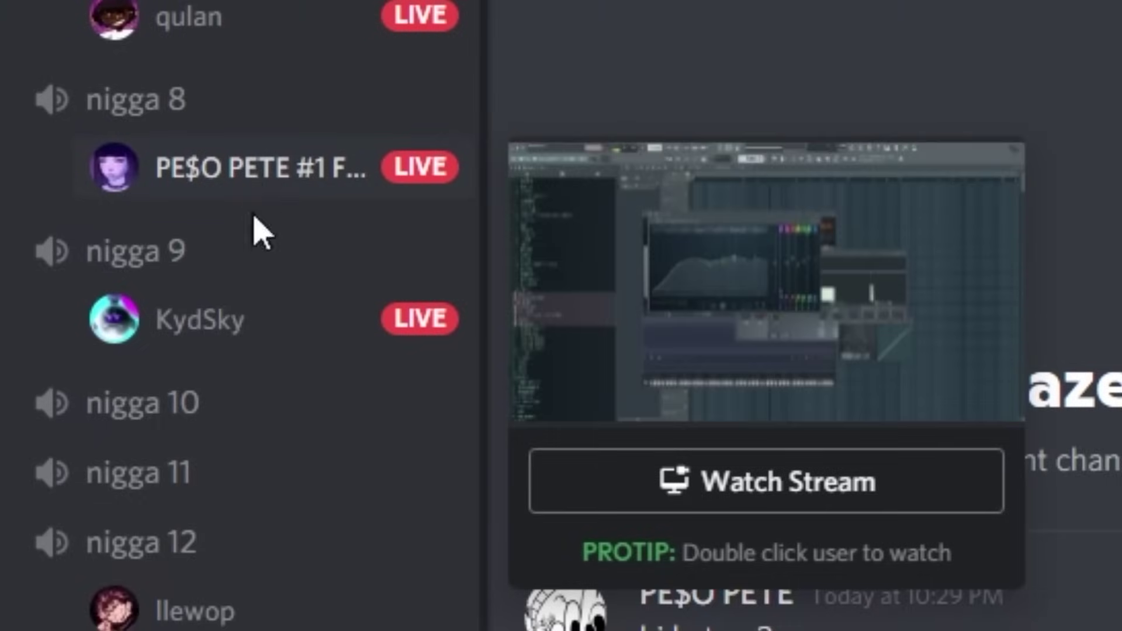
Download the Hell's Kitchen Dramatic Sound (Waterphone) sound effect as 128kbps audio from 9Convert.
mouse_move(225, 342)
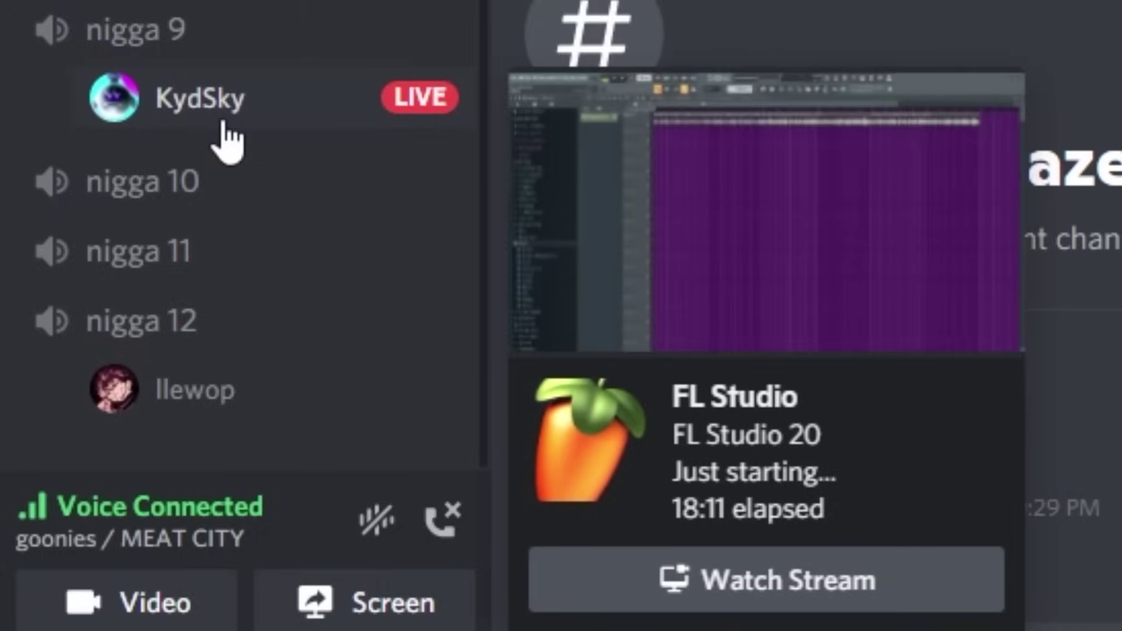
mouse_move(198, 296)
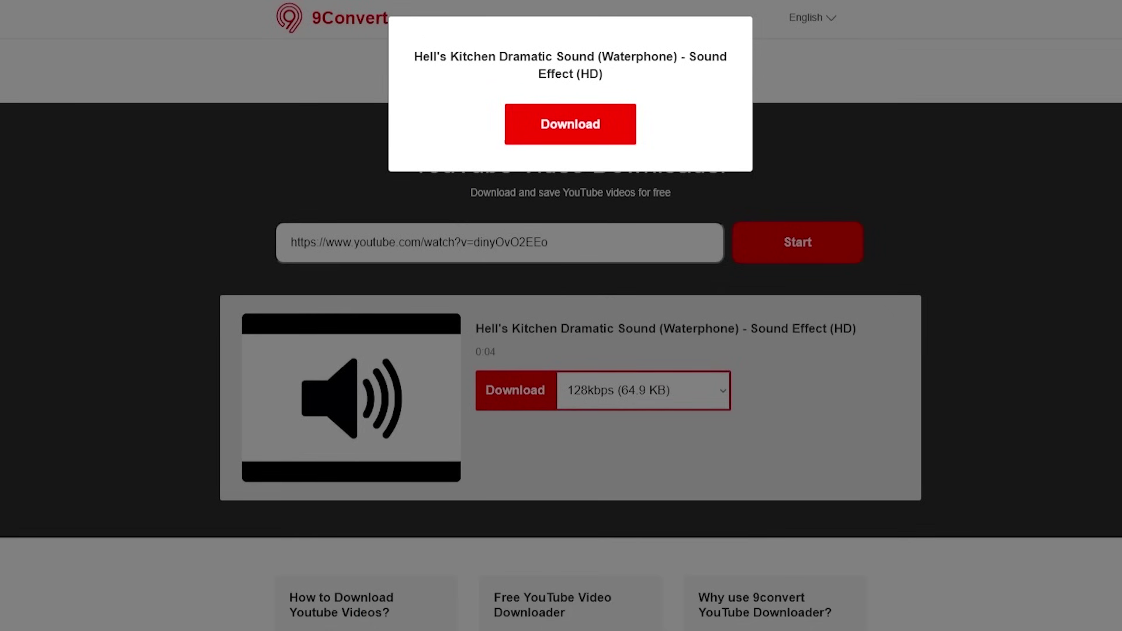
click(591, 141)
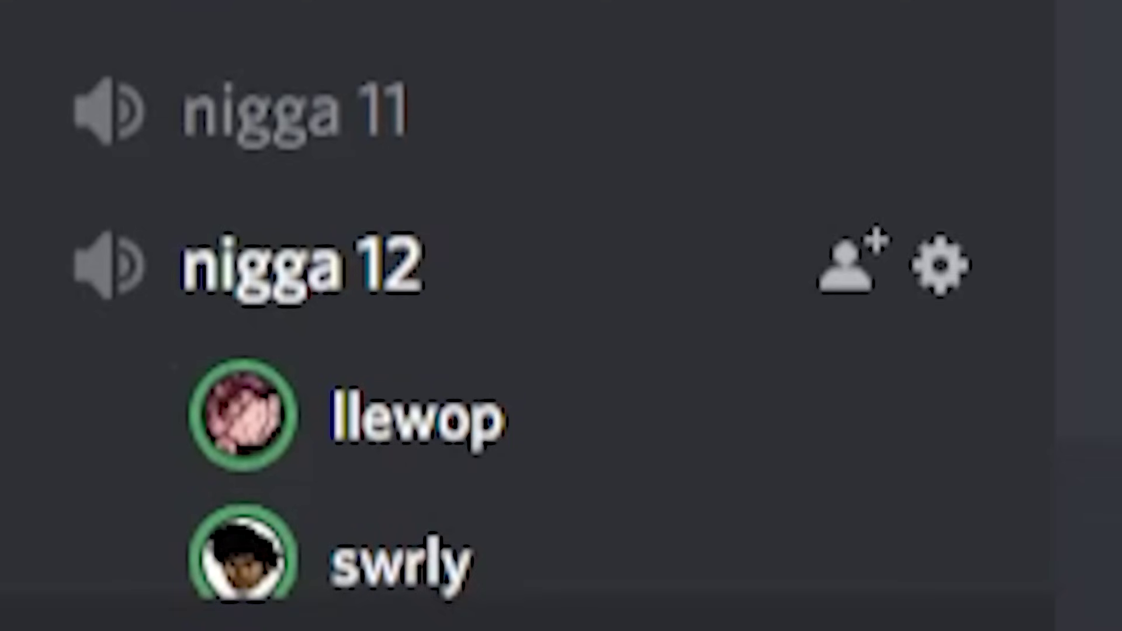
scroll(1014, 450, up, 1)
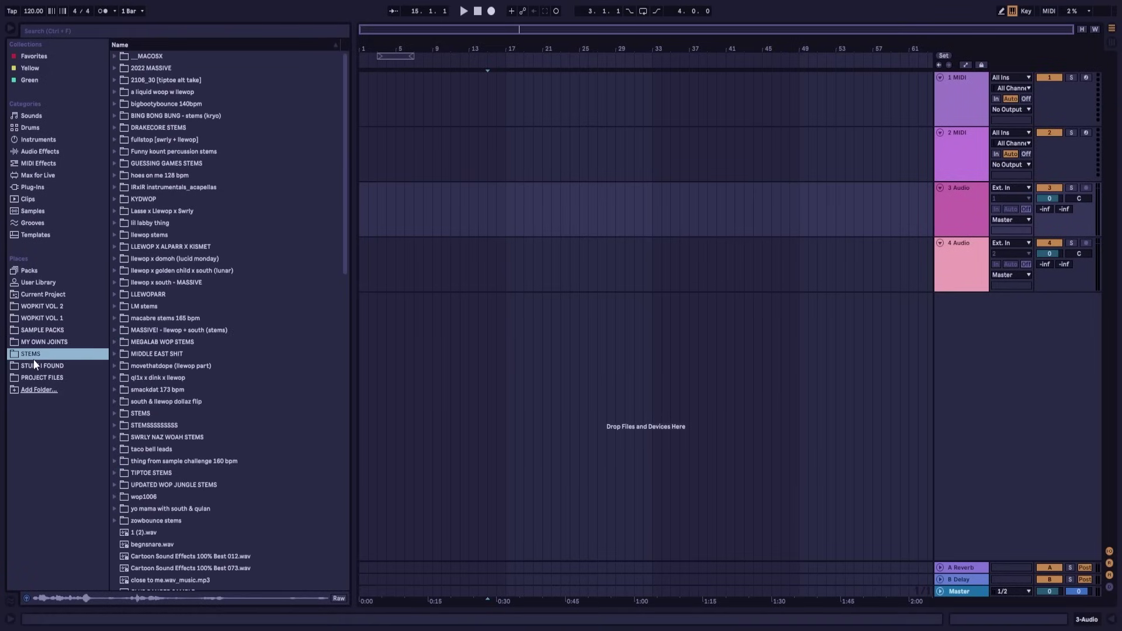
In Ableton Live, browse the MY OWN JOINTS and STUFF I FOUND folders and audition samples such as the DUNES female vocal.
click(46, 342)
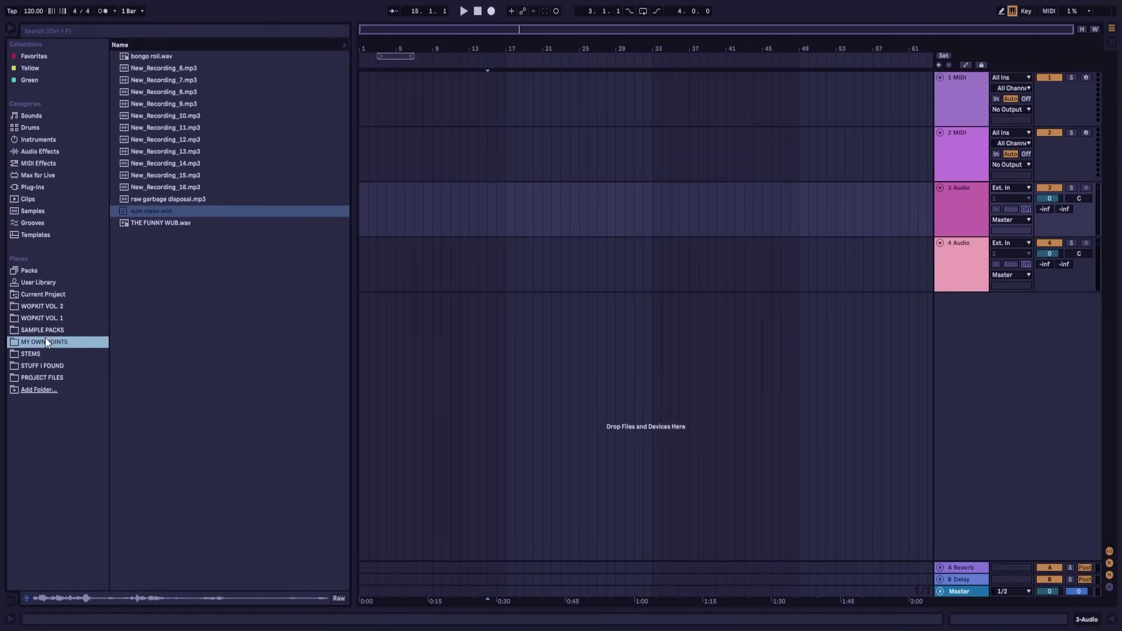
click(41, 366)
click(155, 268)
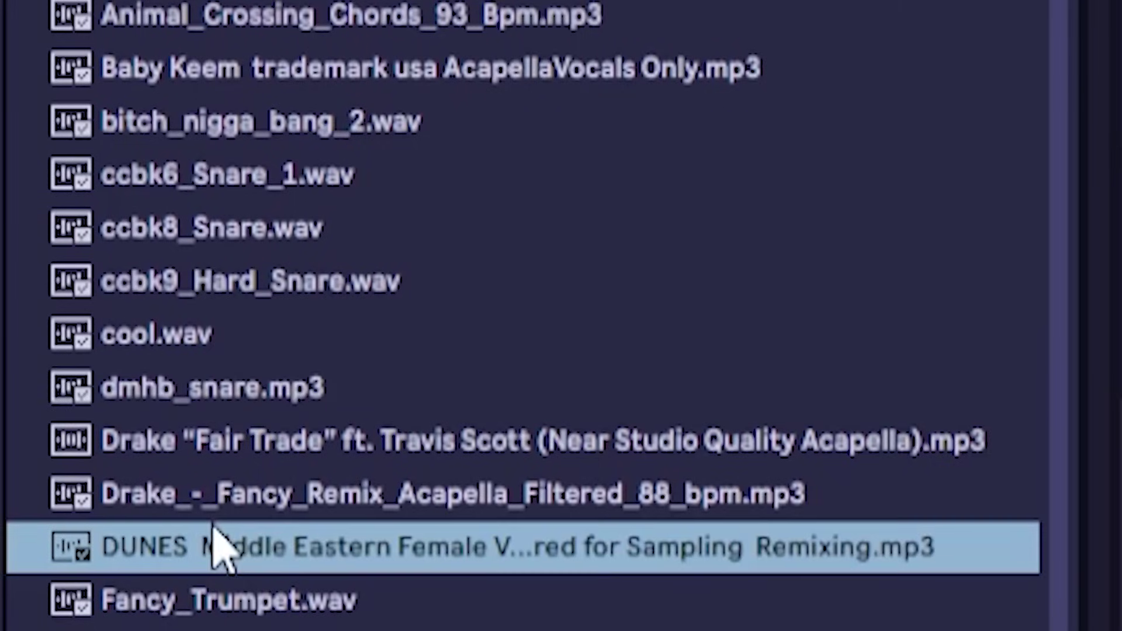
click(169, 303)
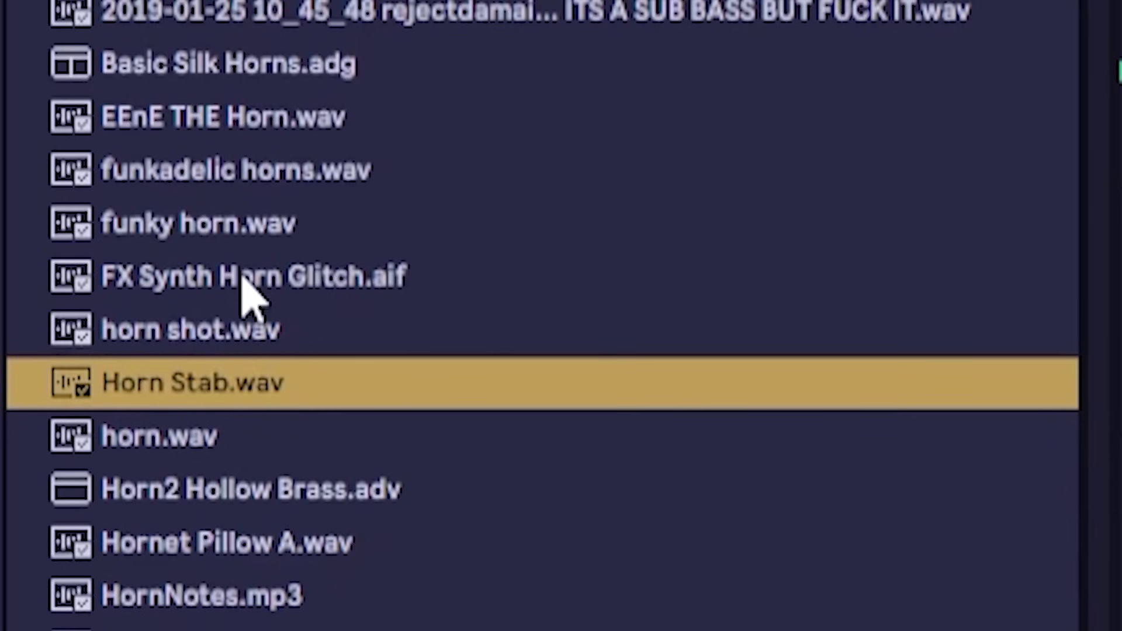
Audition samples from the horn and loop search results, including [LOOP] forhousebeats.wav and the melody and guitar loops.
click(237, 246)
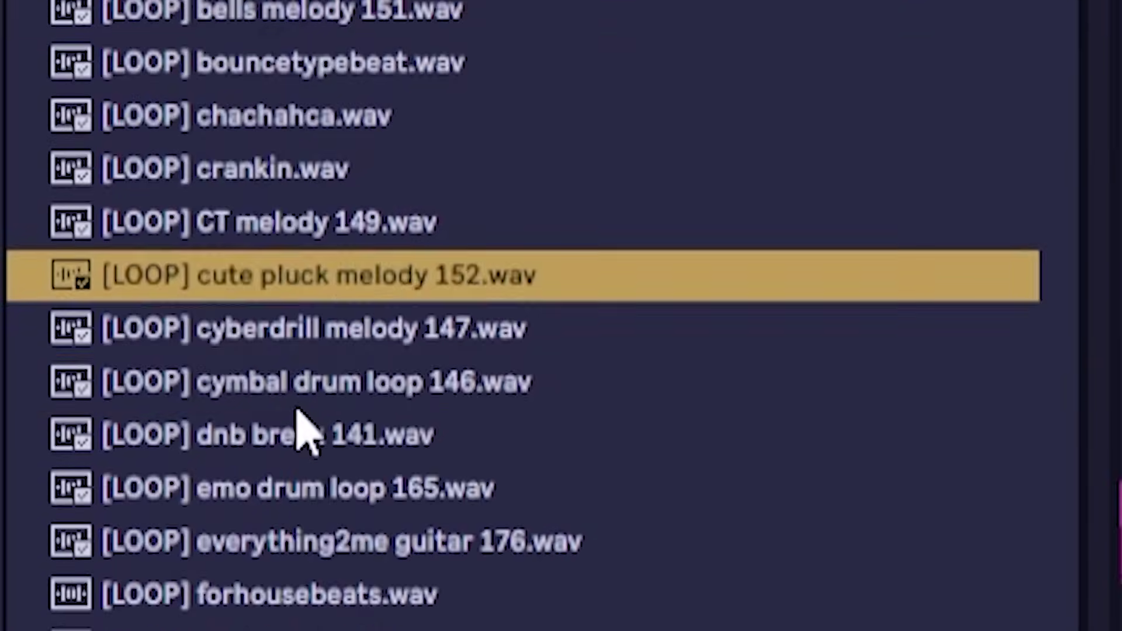
click(296, 403)
scroll(292, 350, down, 3)
click(283, 281)
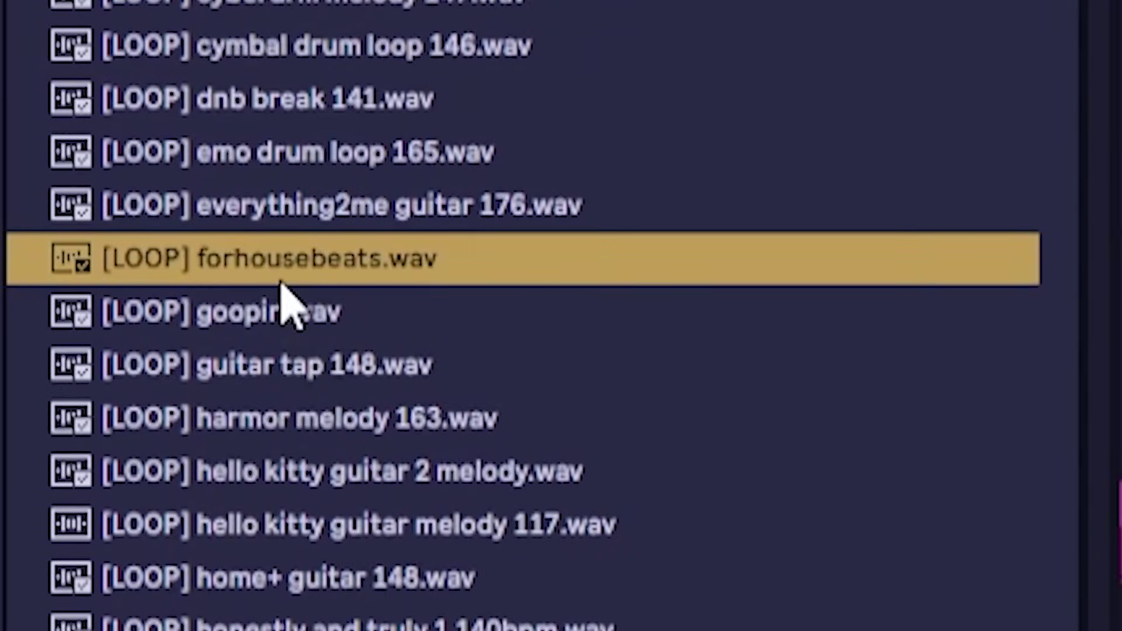
key(Down)
click(296, 418)
scroll(313, 404, down, 5)
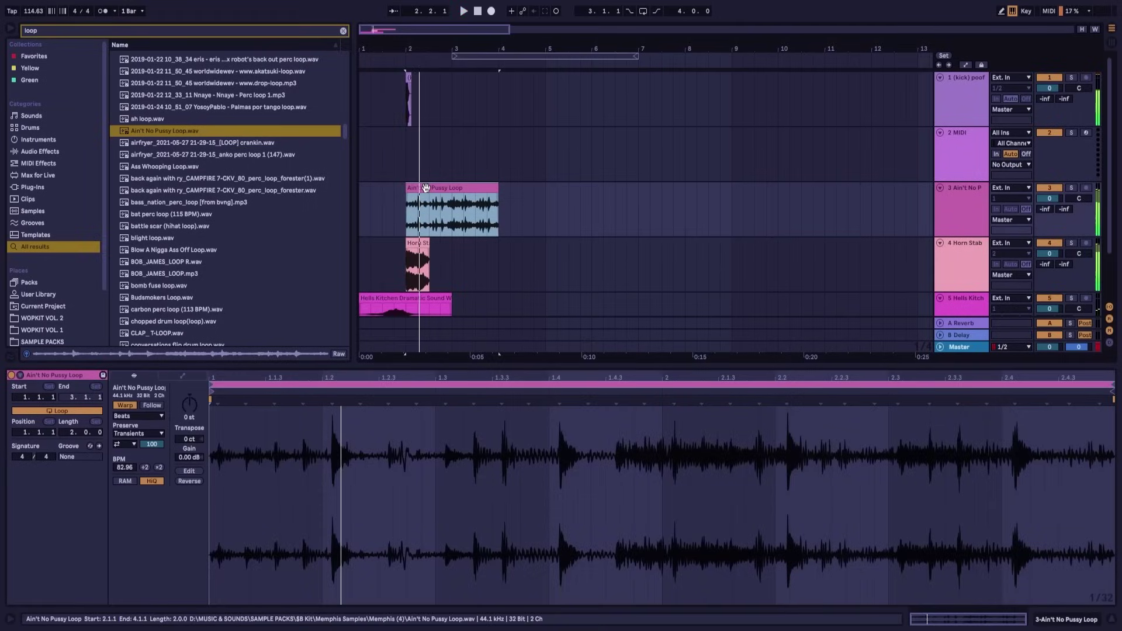
Play back the arrangement and paste a copy of the (kick) poof clip at 2.2.3 on its track.
click(412, 83)
click(477, 12)
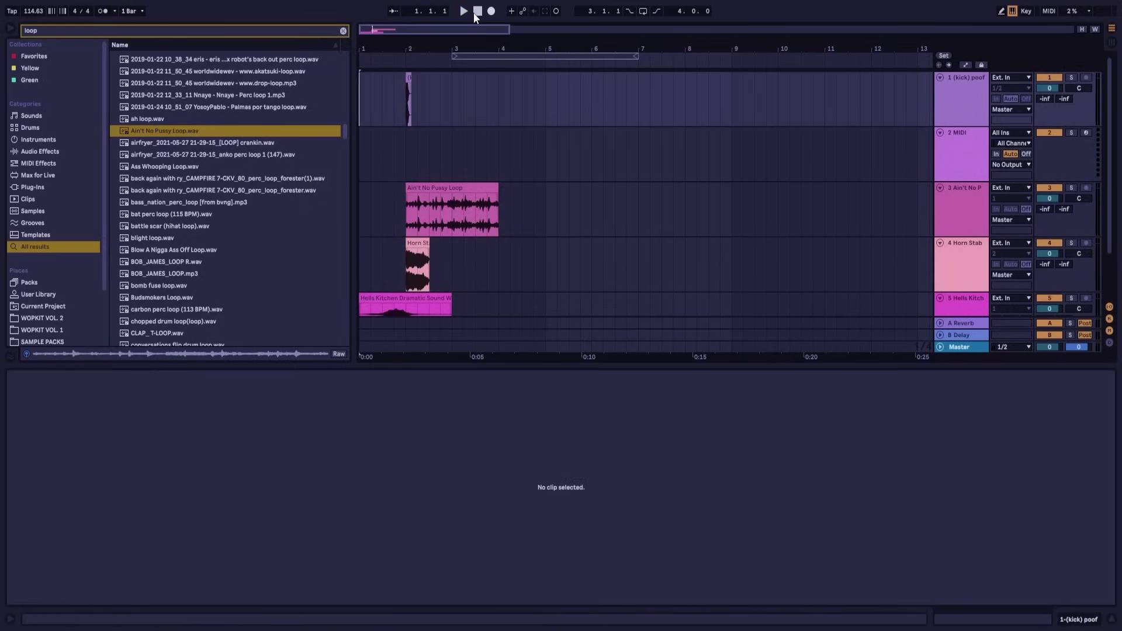
drag(372, 29, 373, 33)
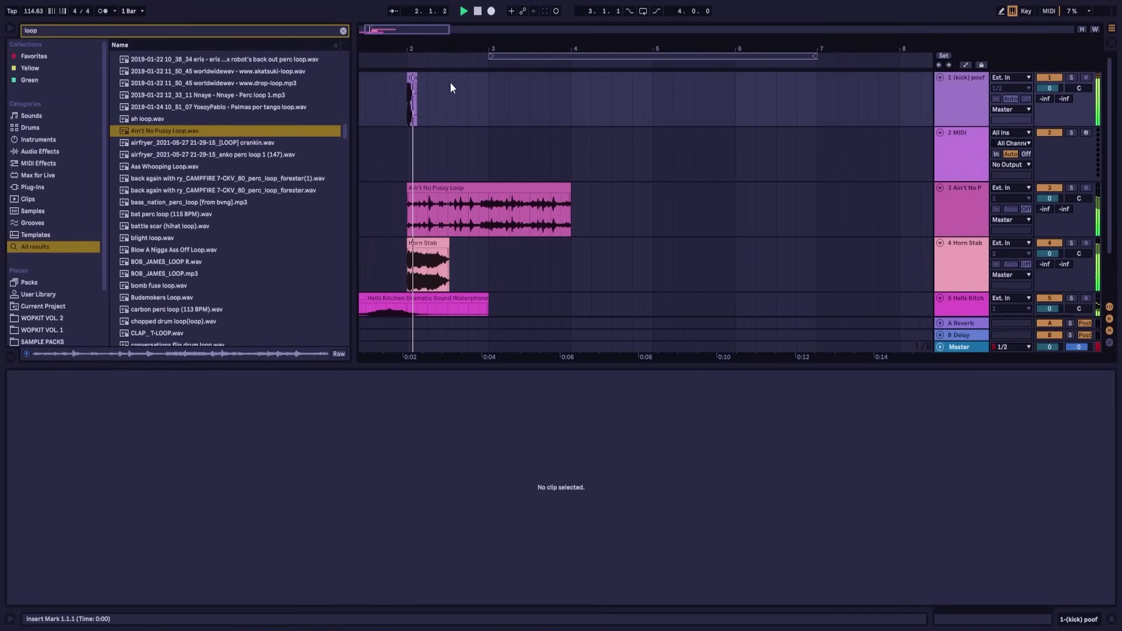
click(414, 79)
click(442, 98)
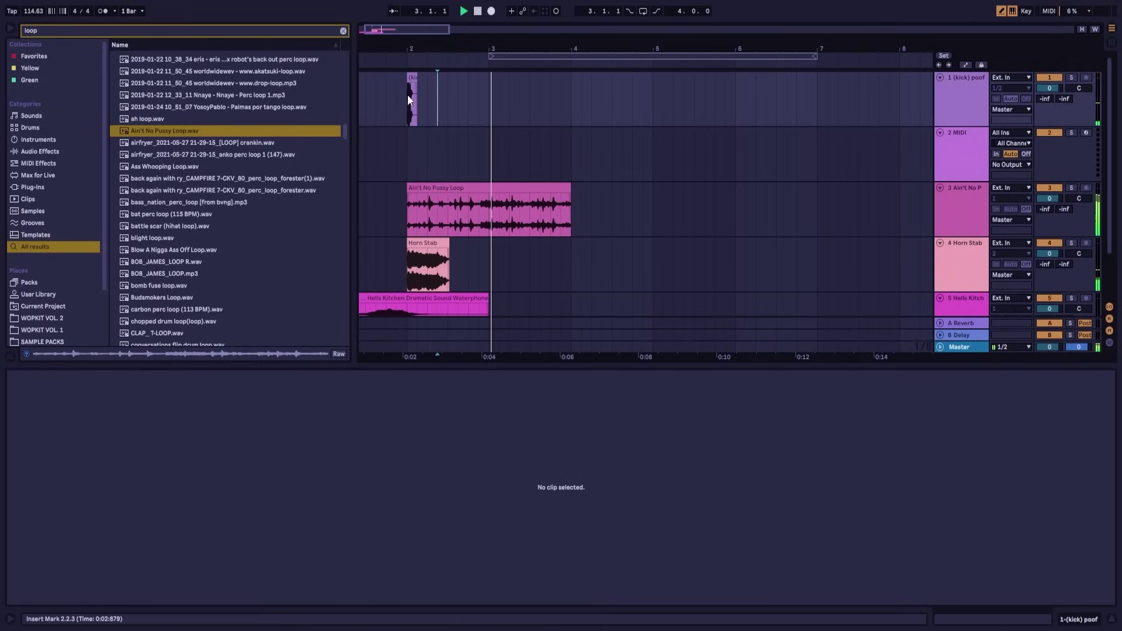
key(m)
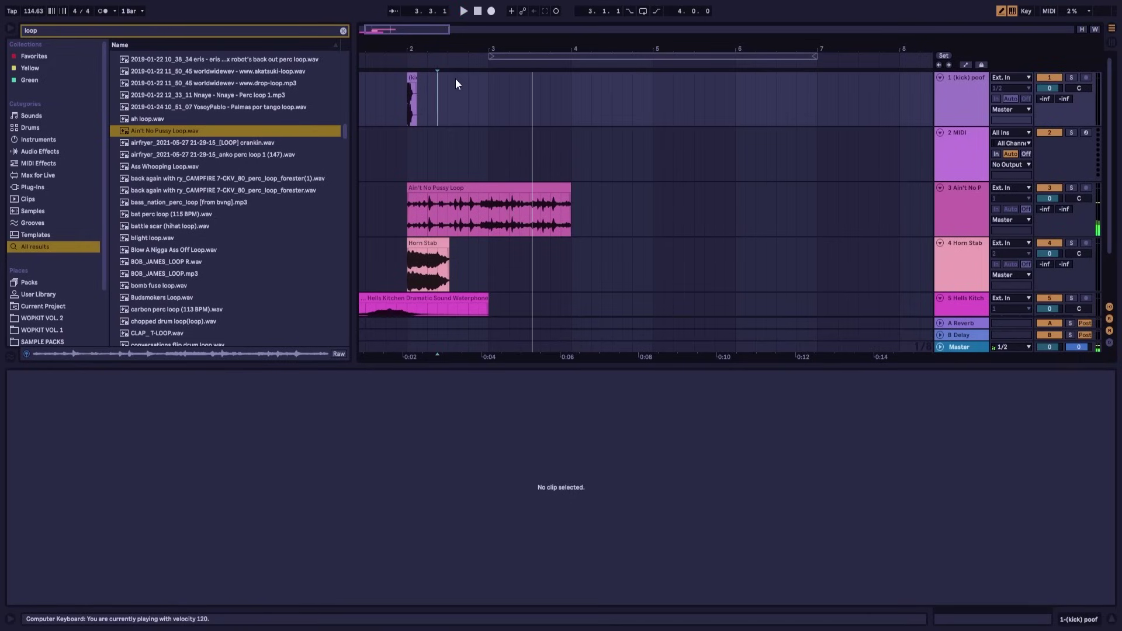
key(ctrl+v)
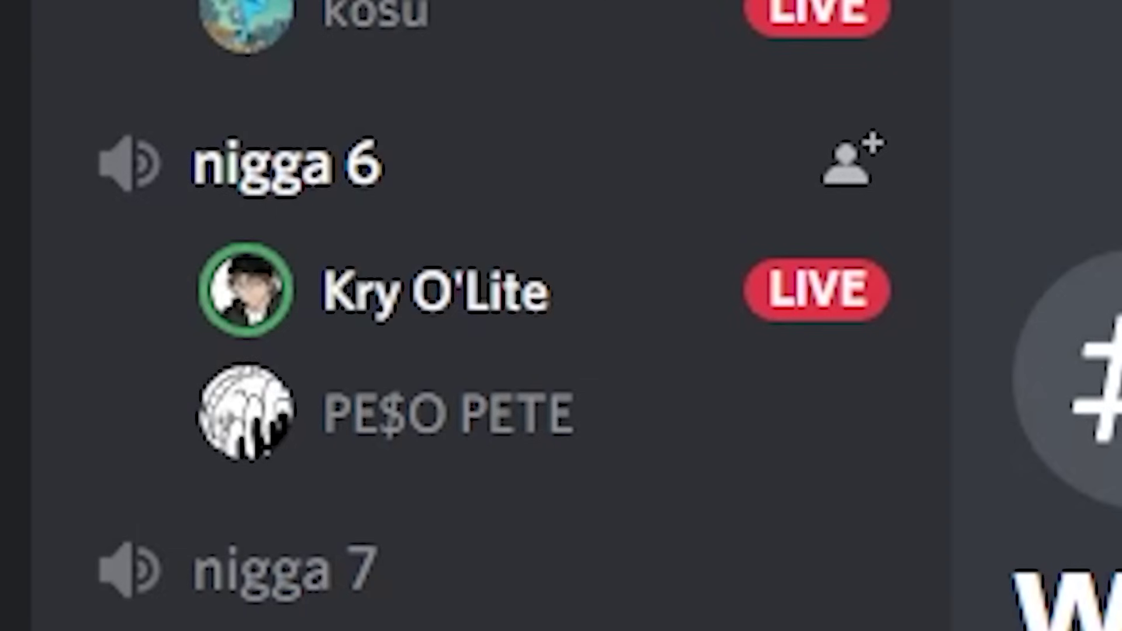
In Discord, watch two other producers' live FL Studio streams and stop watching each one.
mouse_move(509, 295)
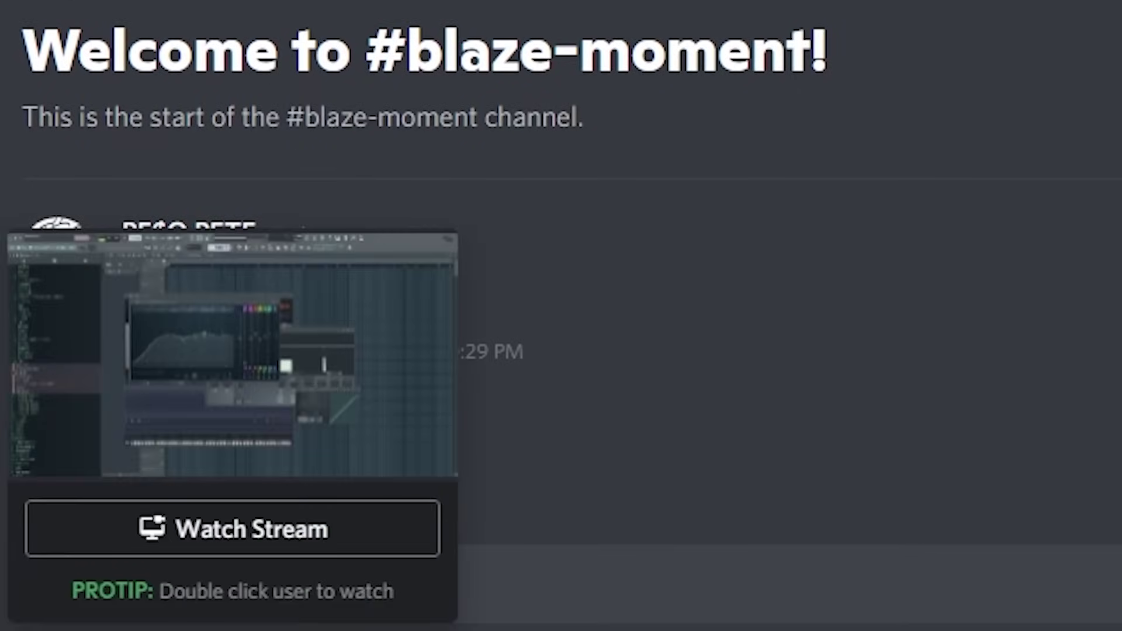
click(299, 532)
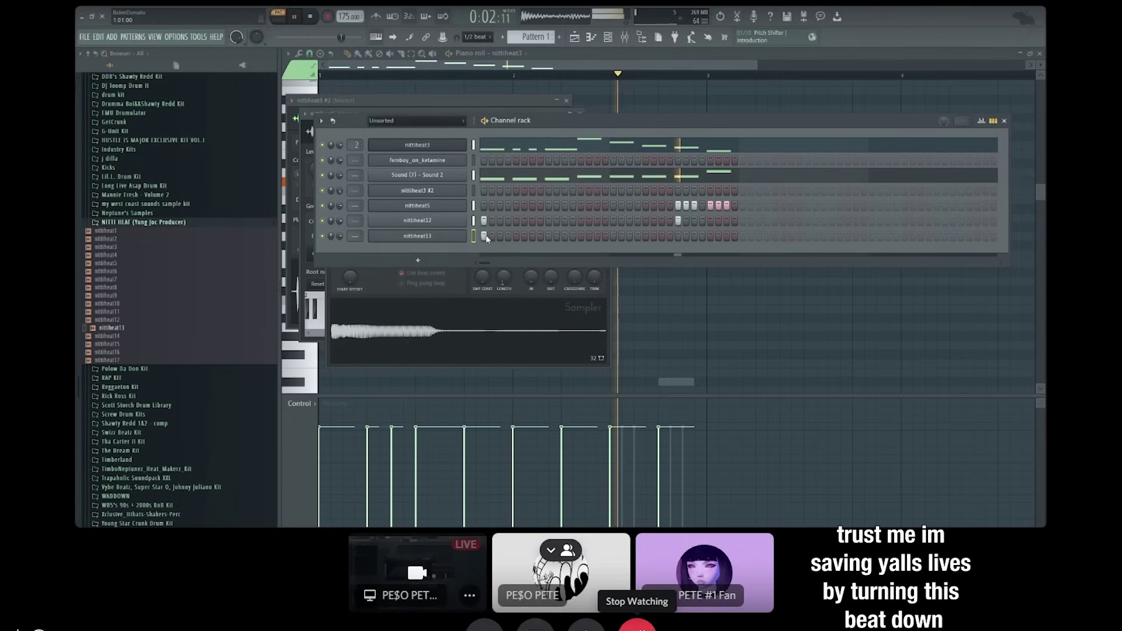
click(638, 625)
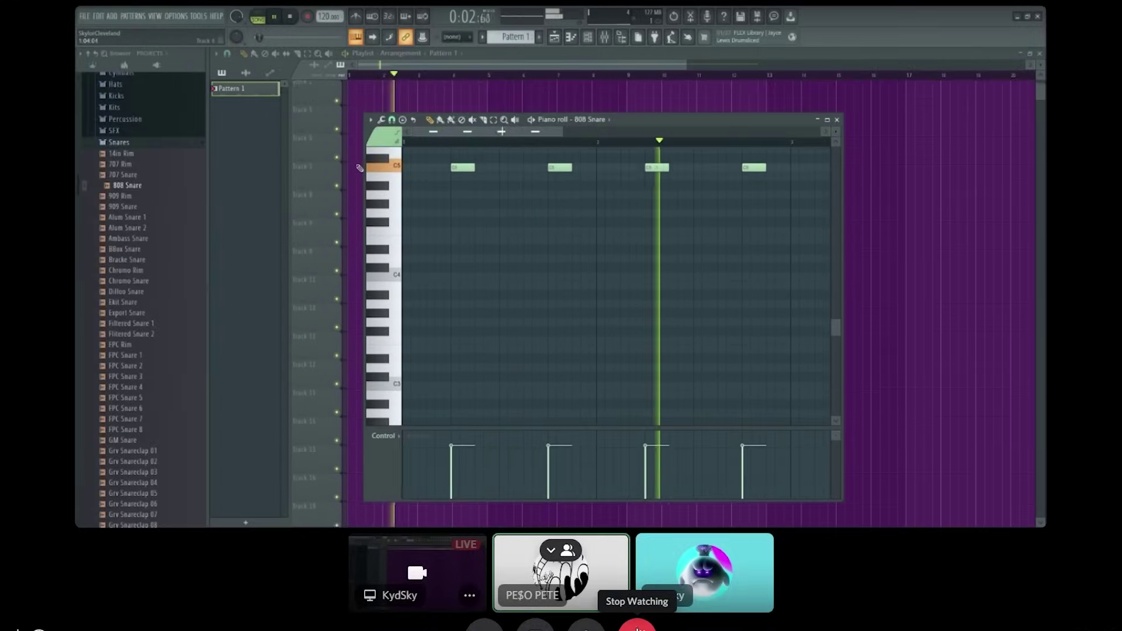
click(639, 627)
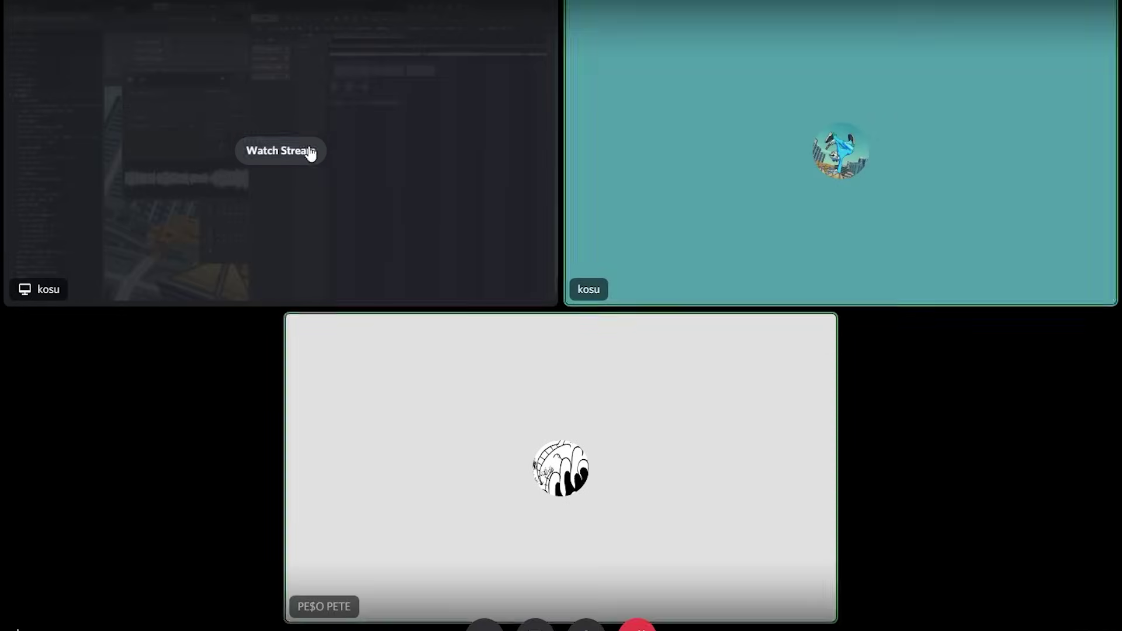
Watch the next producer's live FL Studio stream, look at a member's profile card, and stop and resume watching.
click(310, 152)
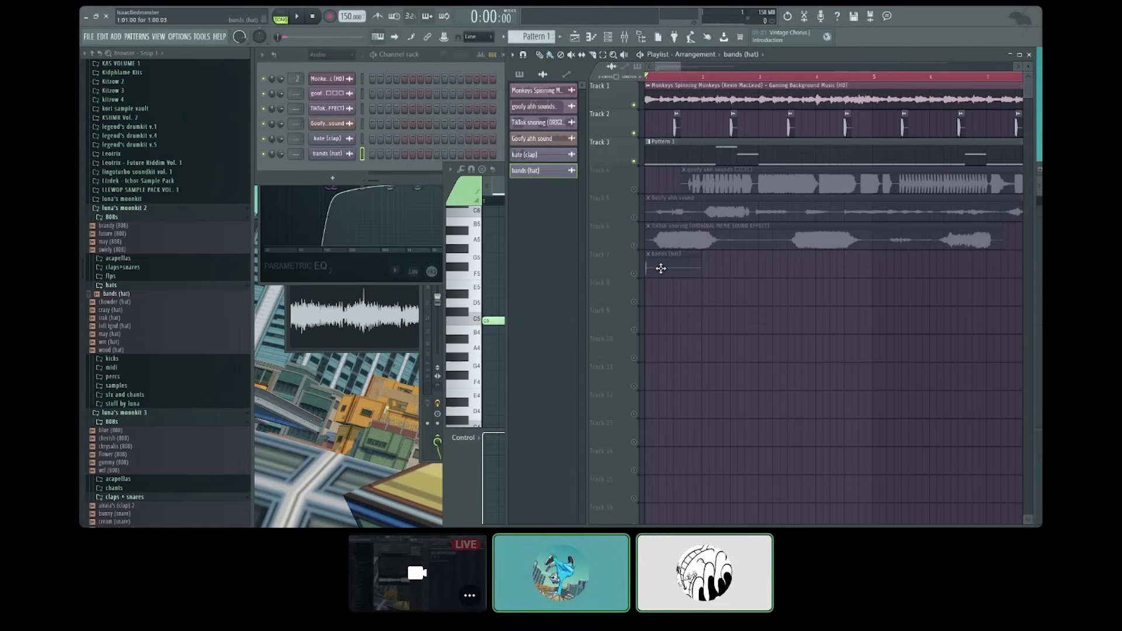
click(199, 554)
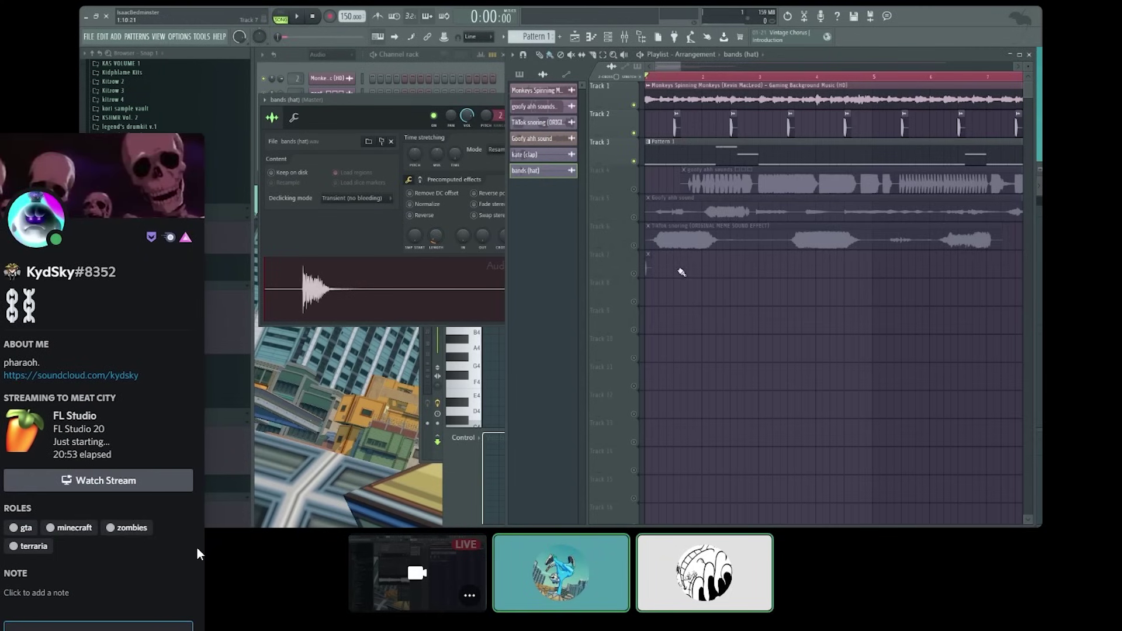
click(295, 613)
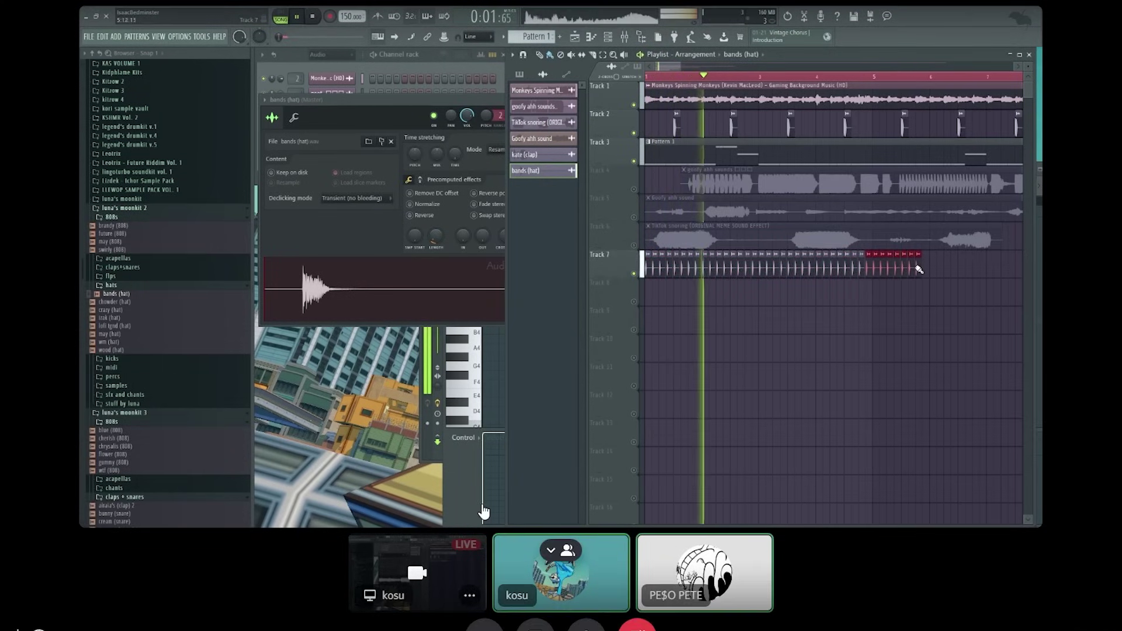
click(638, 624)
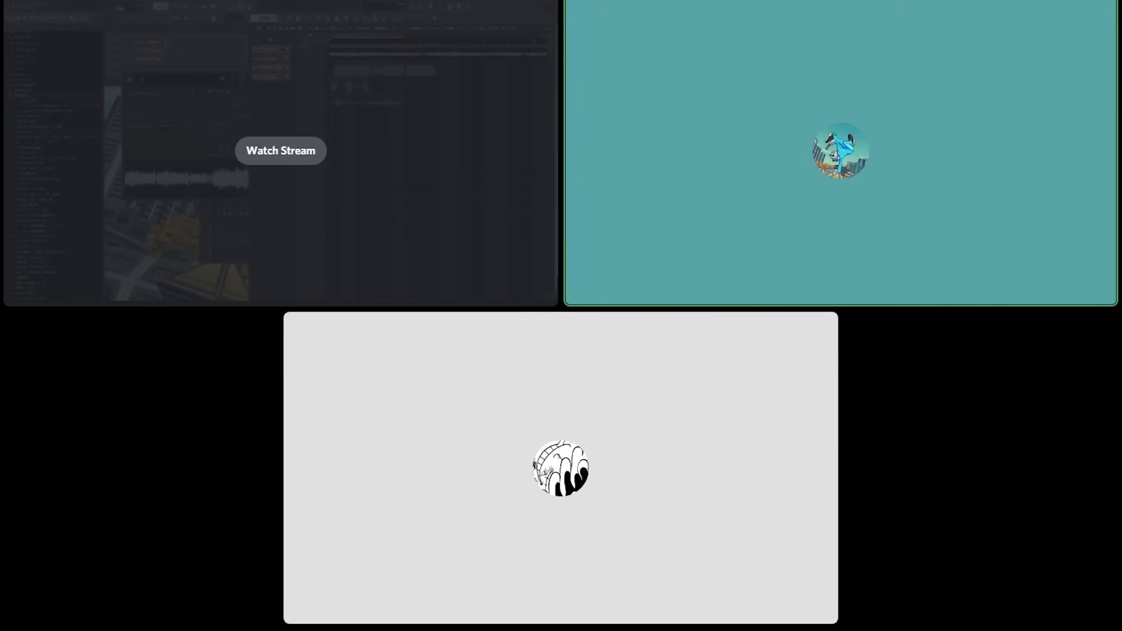
click(279, 153)
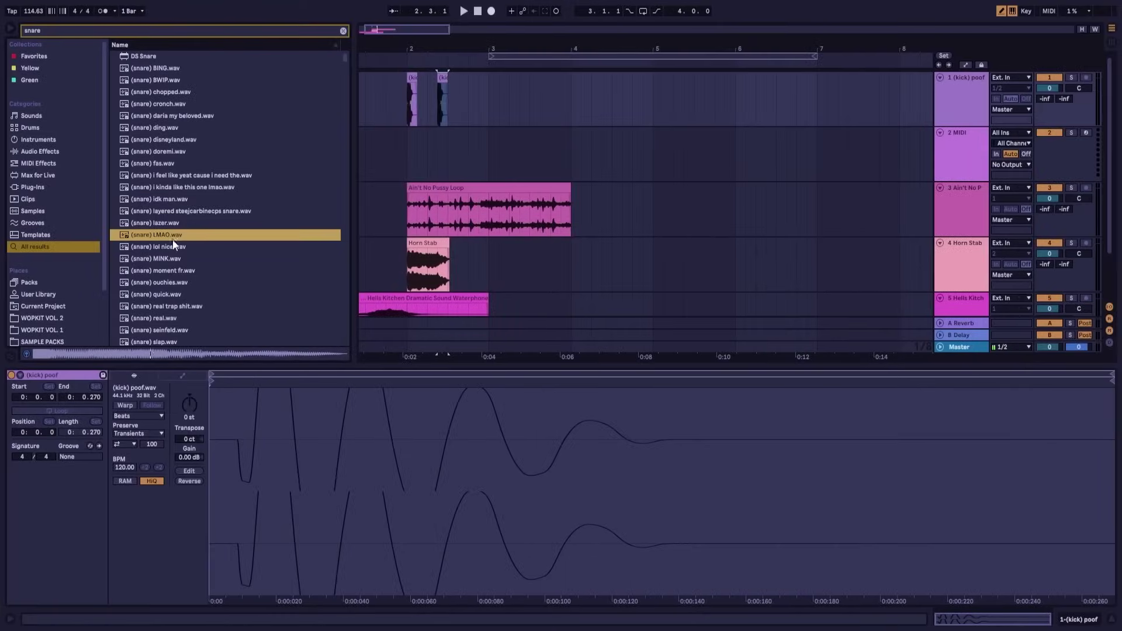
In Ableton Live, place the (snare) MINK.wav sample just after bar 2 and insert an audio track below the kick track.
drag(157, 261, 416, 154)
click(962, 97)
key(ctrl+t)
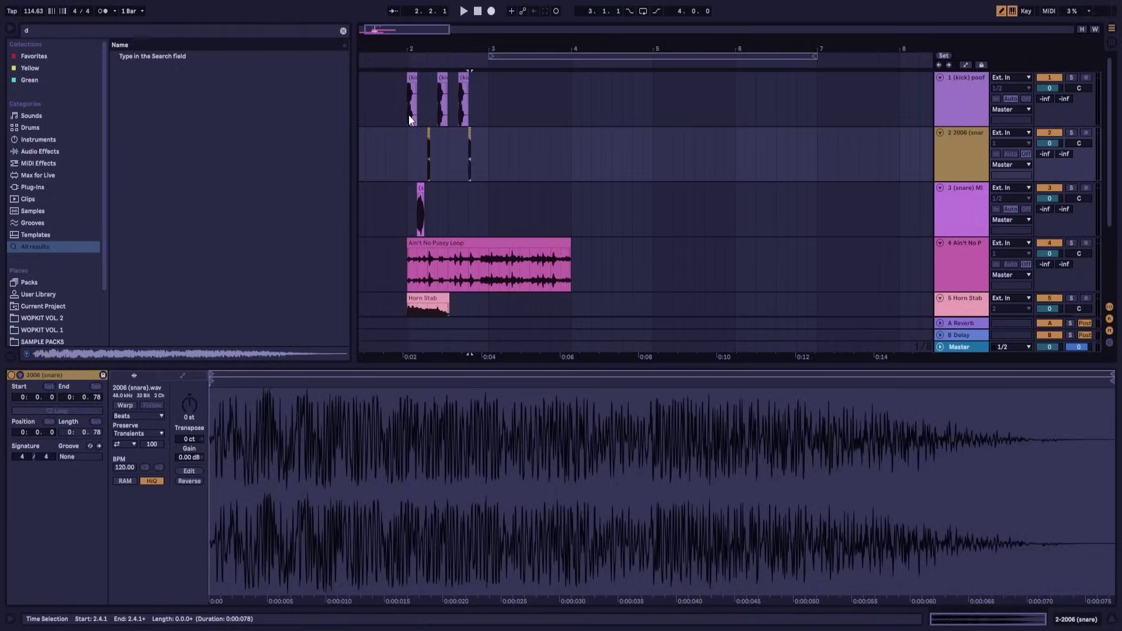
click(387, 114)
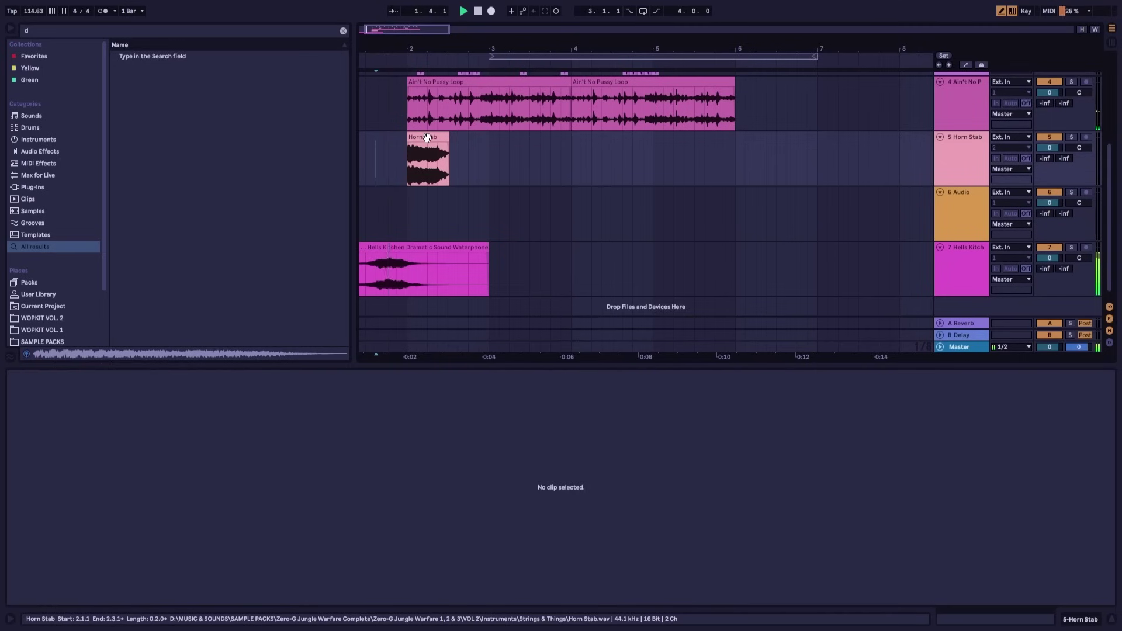
Copy the Horn Stab clip, paste a duplicate at 3.2.3 on its track, and play back the arrangement.
click(427, 137)
click(515, 160)
key(ctrl+v)
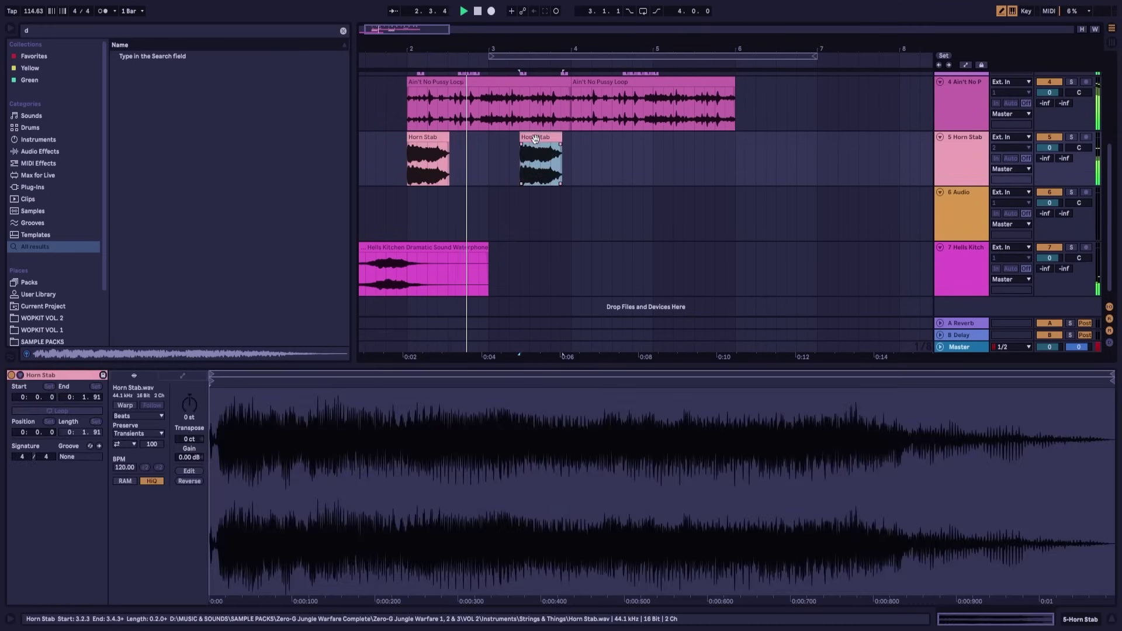
click(43, 152)
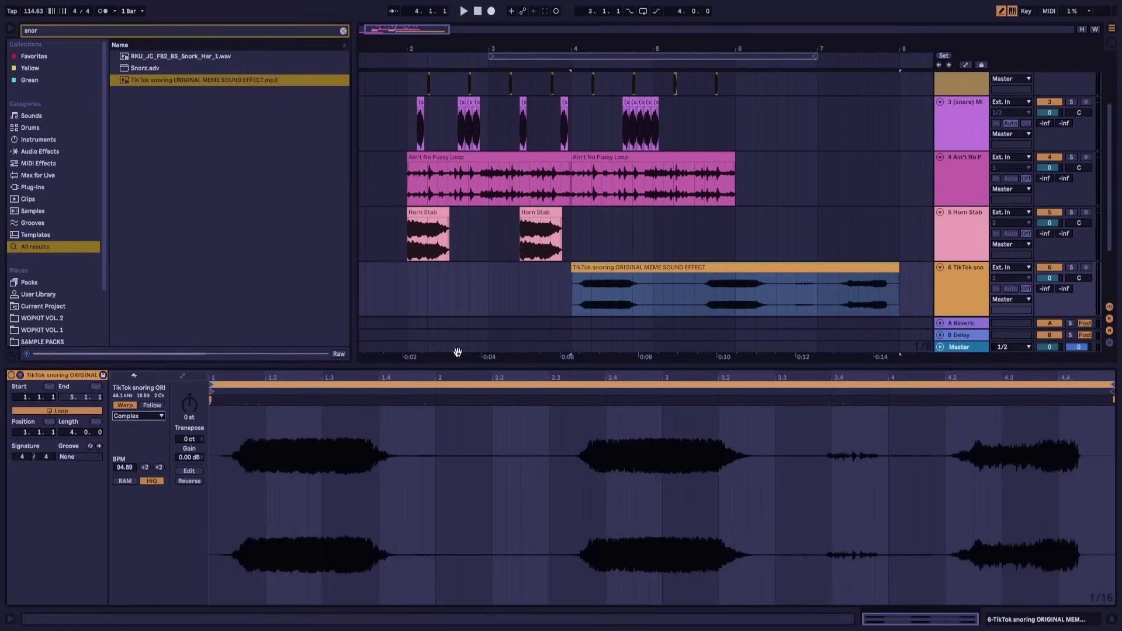
key(space)
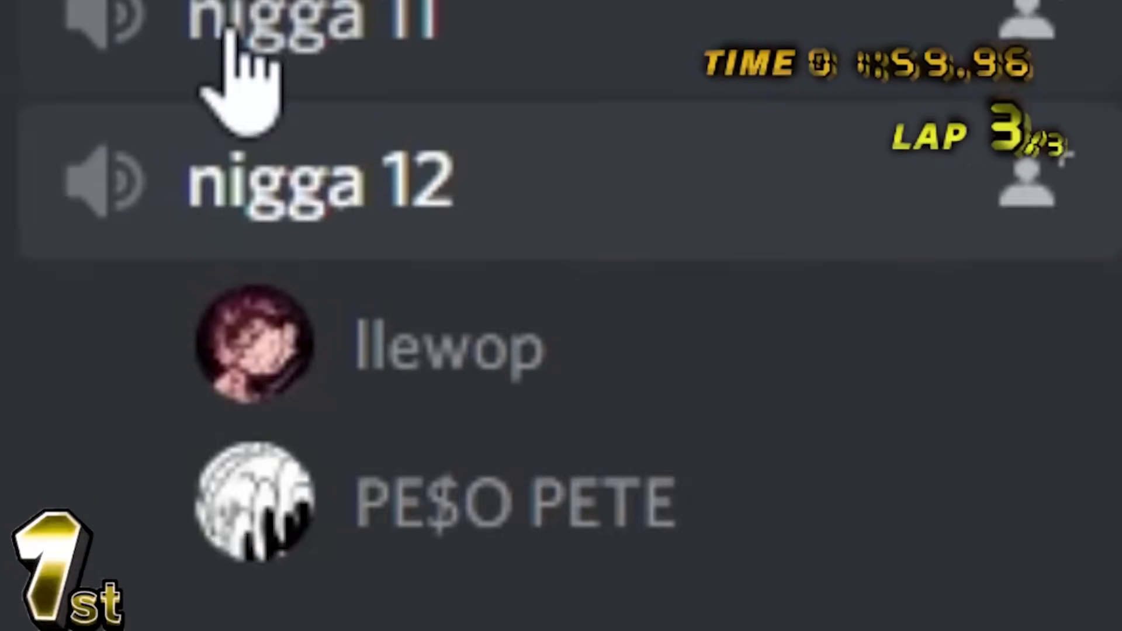
In Discord, switch back and forth between the neighbouring voice channels numbered 10 to 12.
click(260, 12)
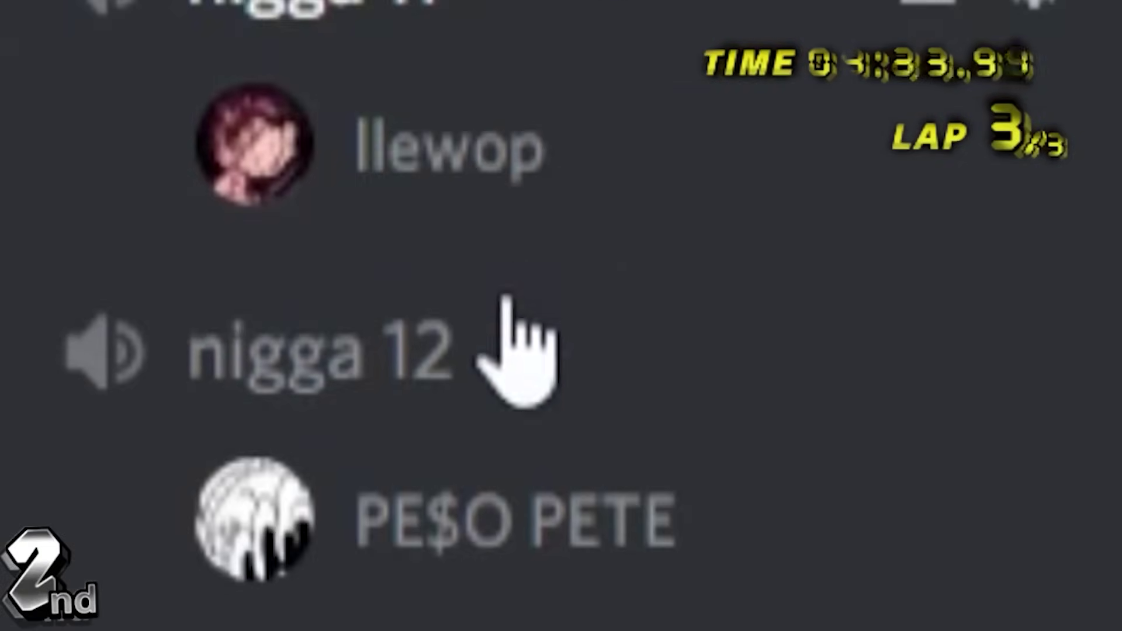
click(498, 307)
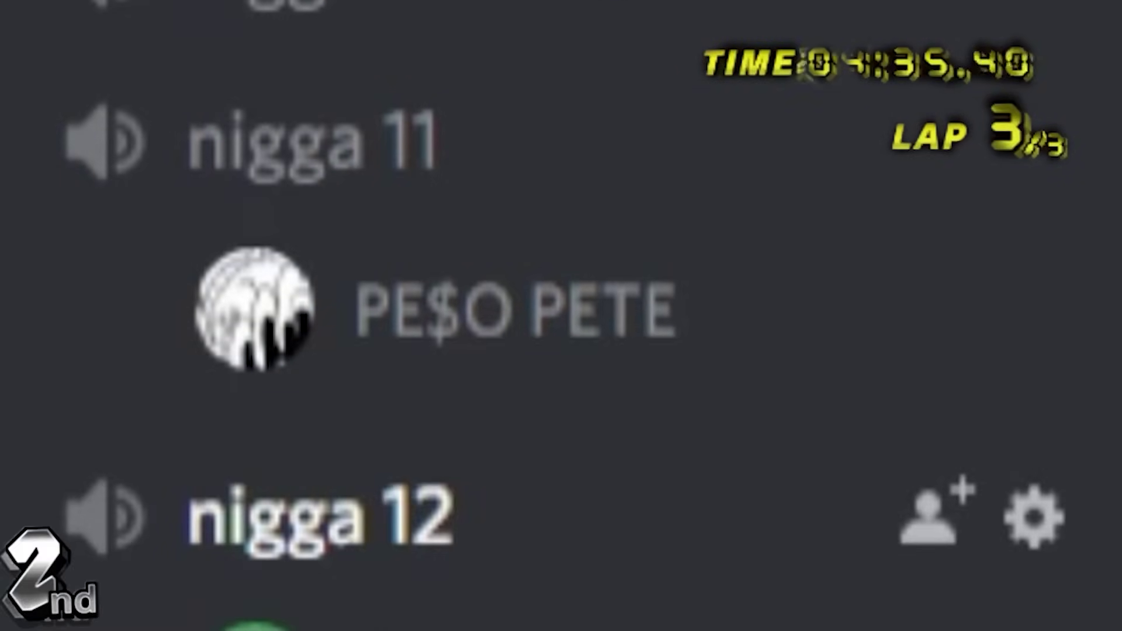
click(431, 181)
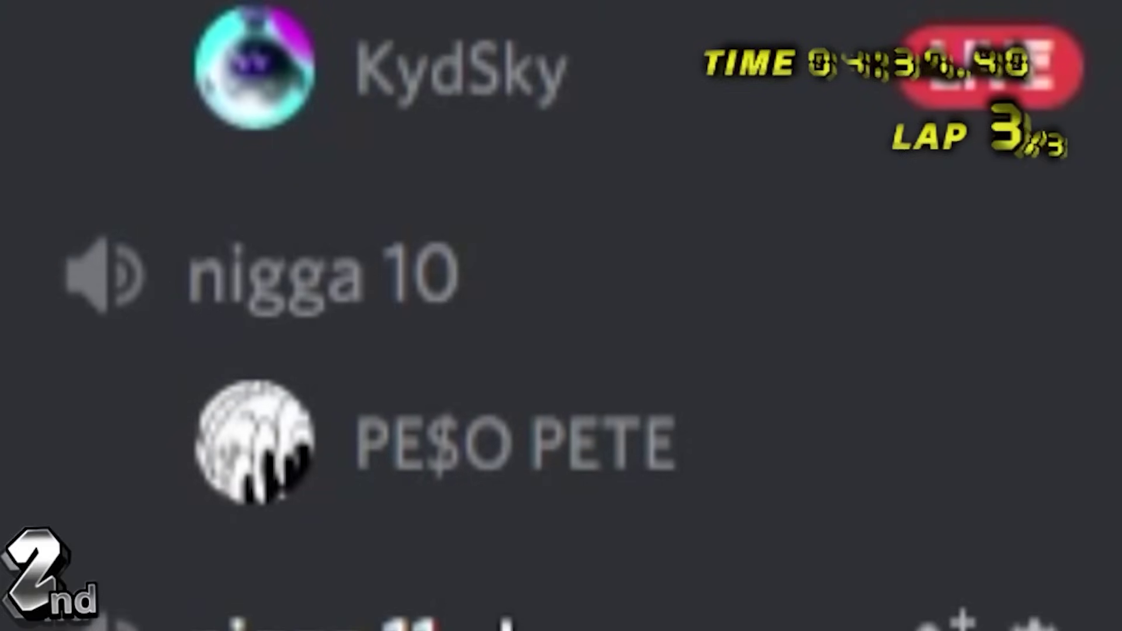
click(388, 431)
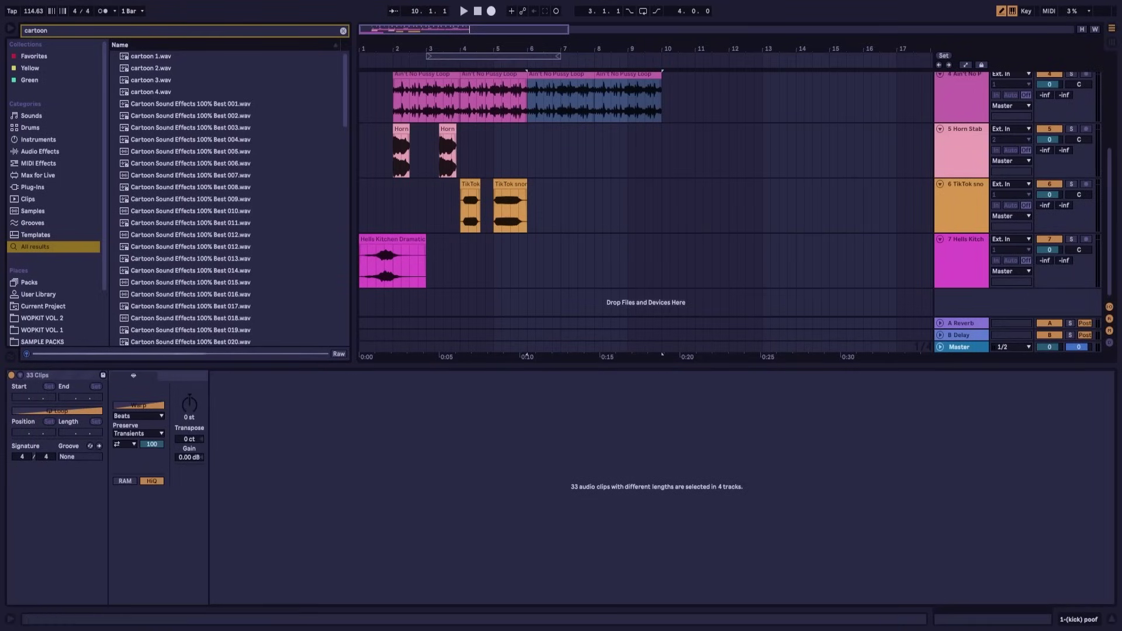
Stop the arrangement playback and switch from the current Discord stream to the next producer's live stream.
click(478, 11)
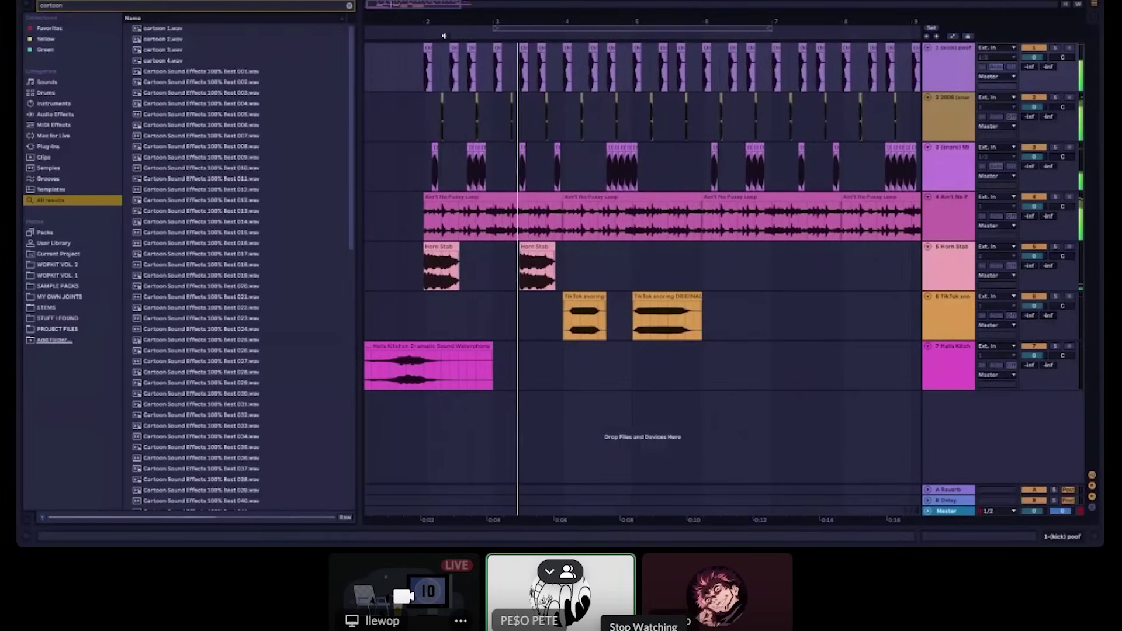
click(643, 629)
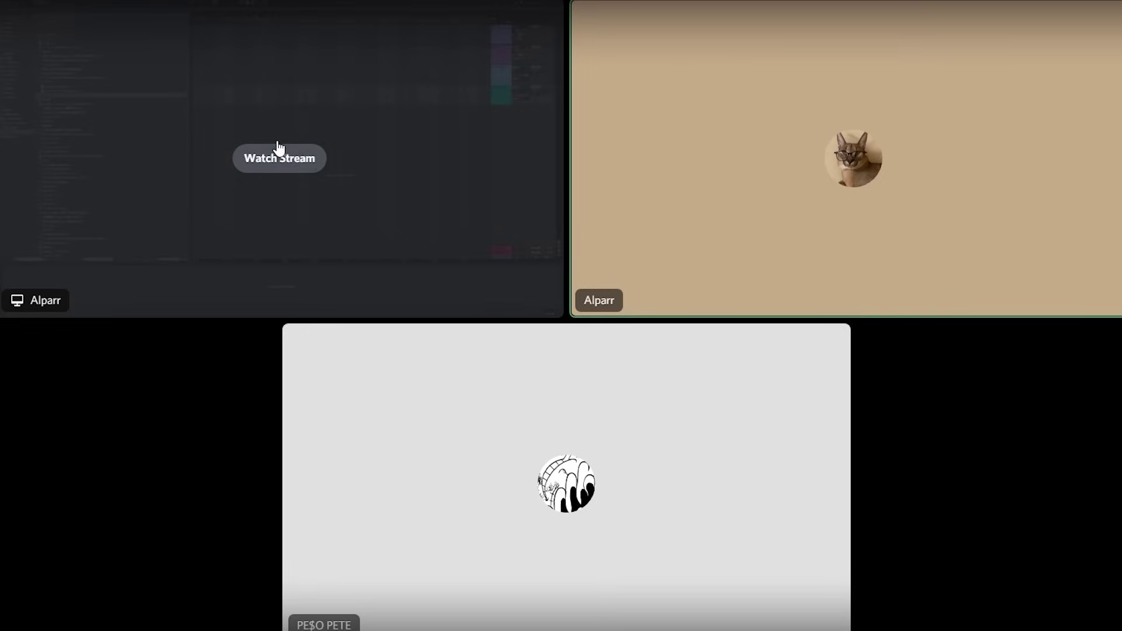
click(279, 153)
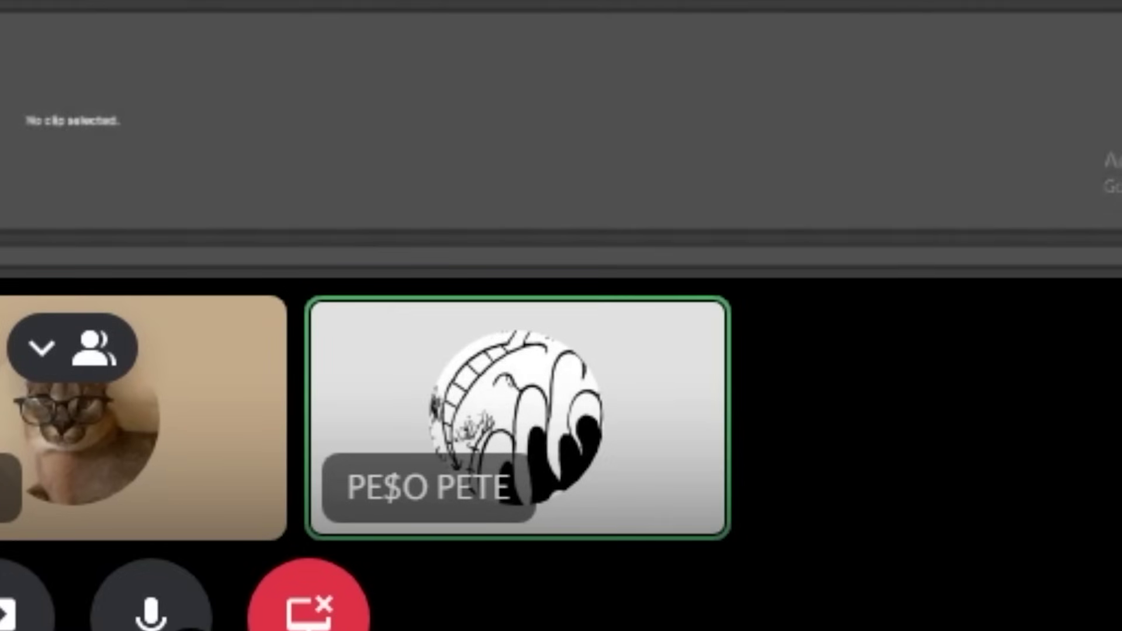